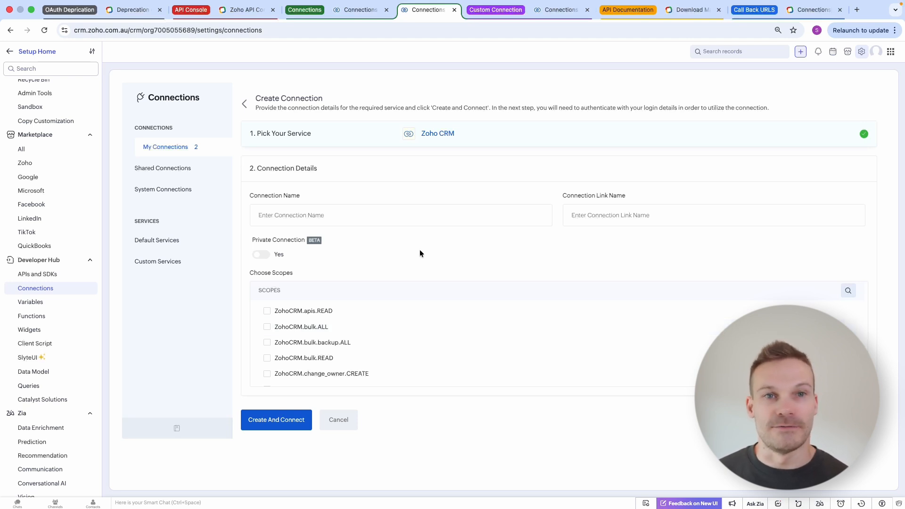
Check the Download Mail Merge API's required scopes and search the Zoho CRM connection scopes for "writer"
left_click(691, 10)
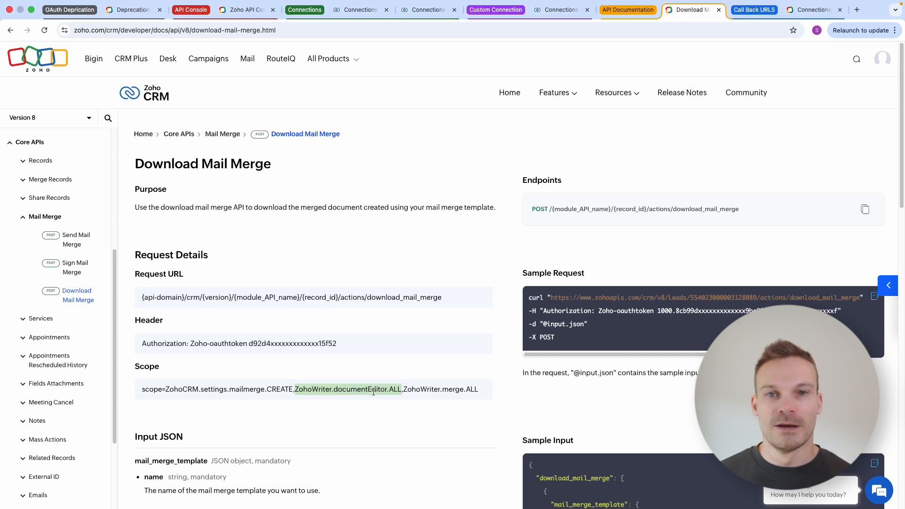
left_click(425, 10)
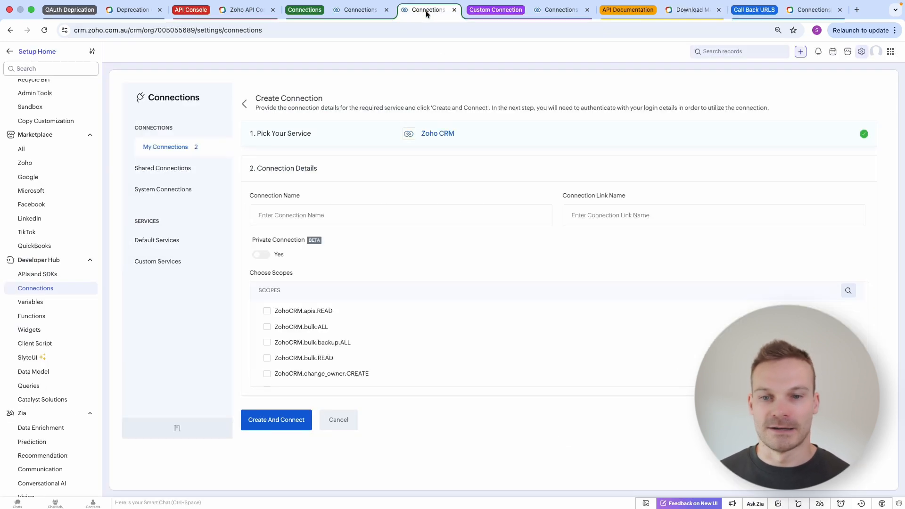
left_click(847, 292)
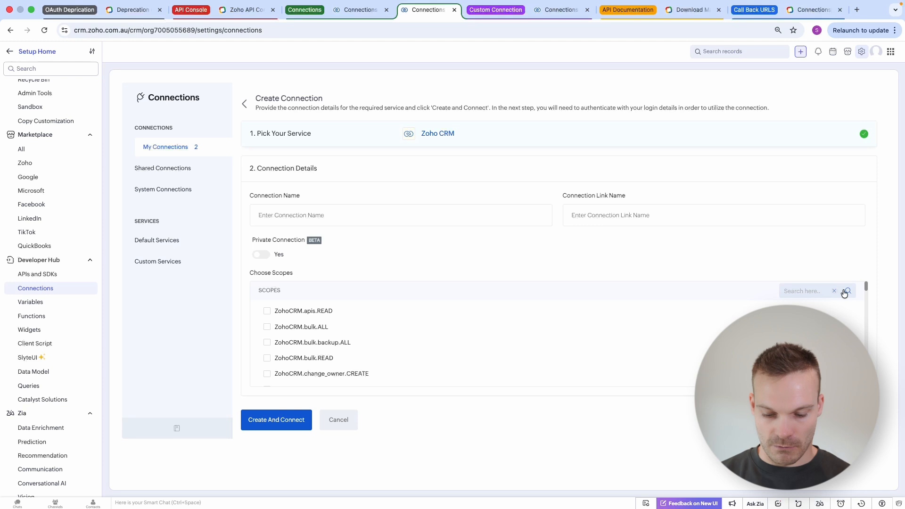
type("writer")
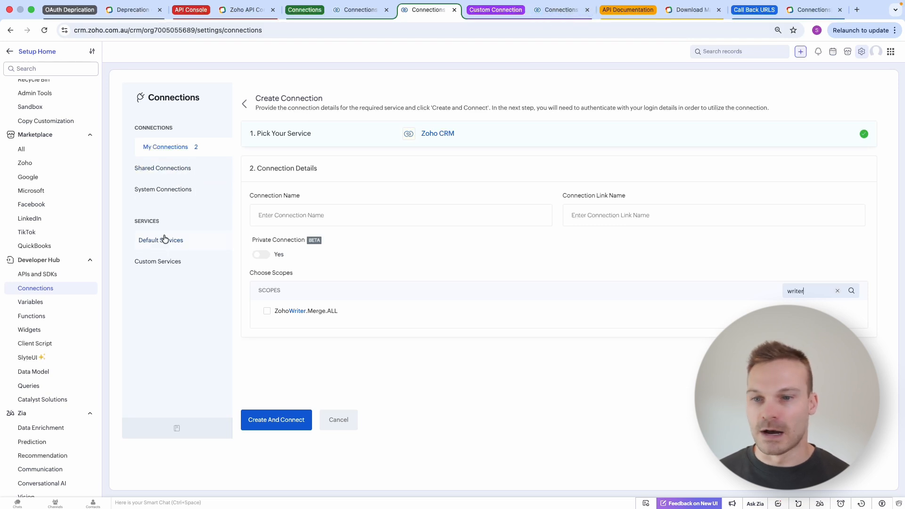
Discard the unfinished connection and start a new custom service named Zoho CRM
left_click(167, 262)
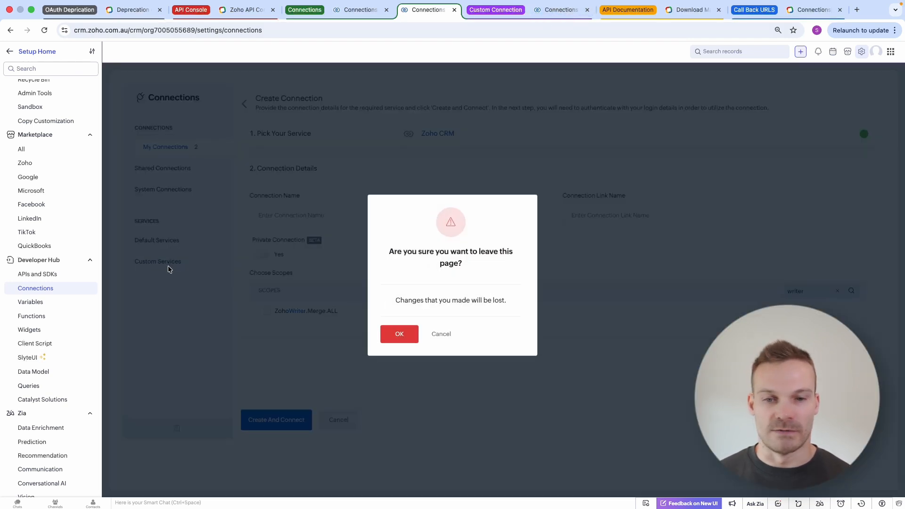
left_click(383, 335)
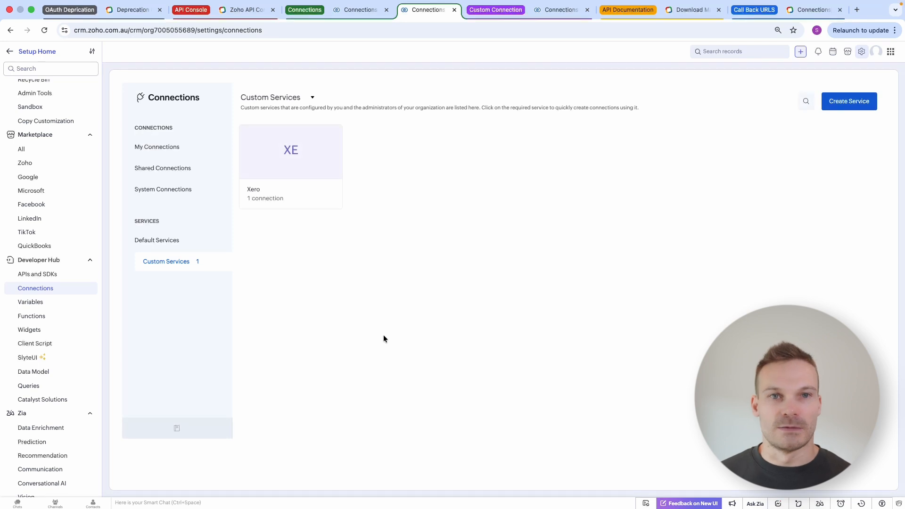
left_click(846, 104)
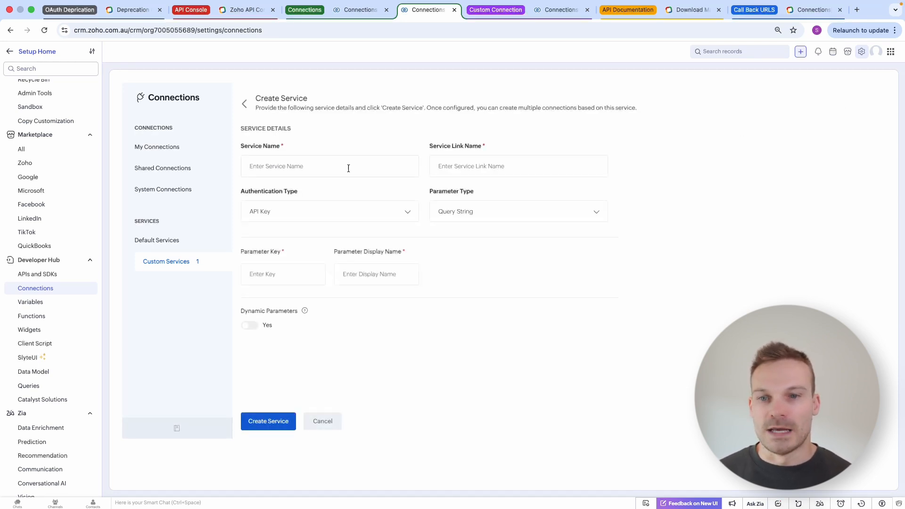
left_click(320, 167)
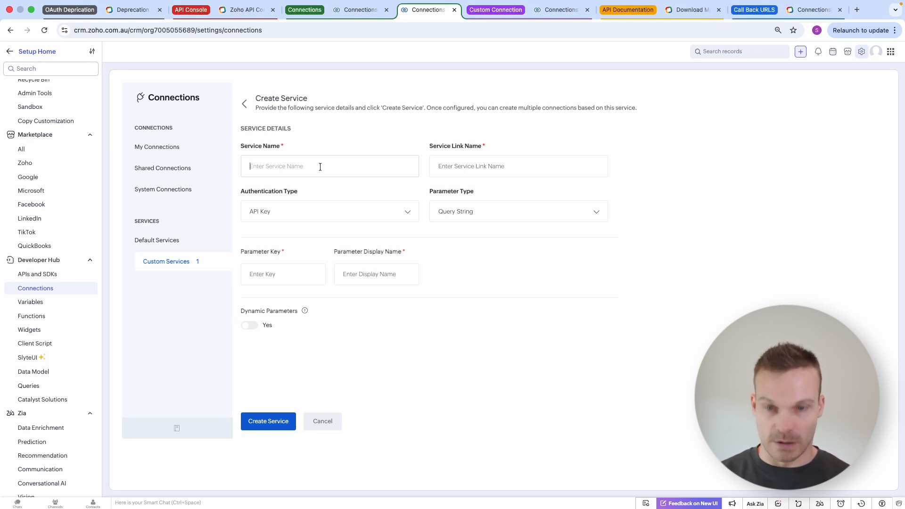
type("Zoho CRM")
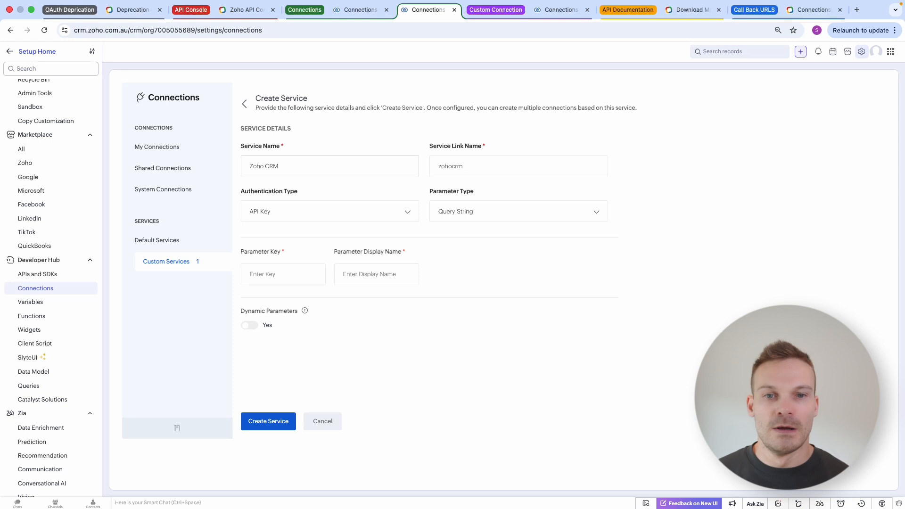
Set the service's authentication type to OAuth2 and its parameter type to Header
left_click(296, 211)
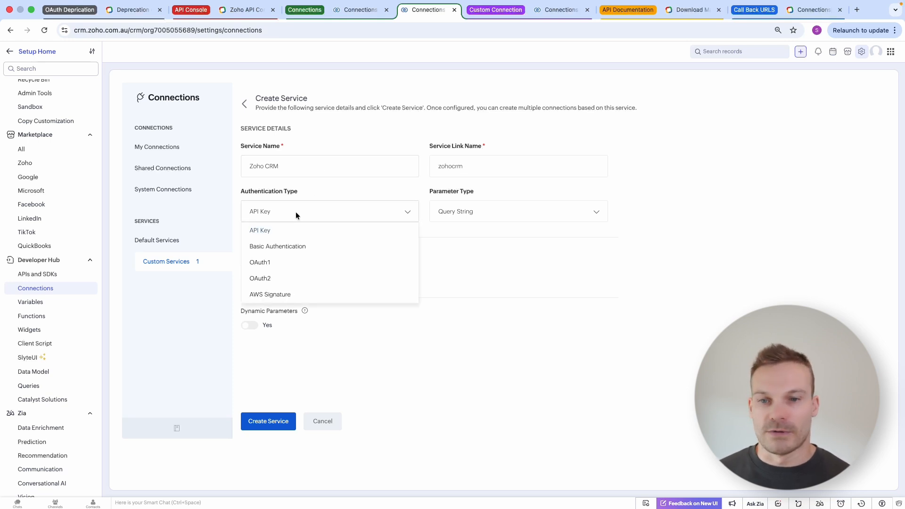
left_click(276, 278)
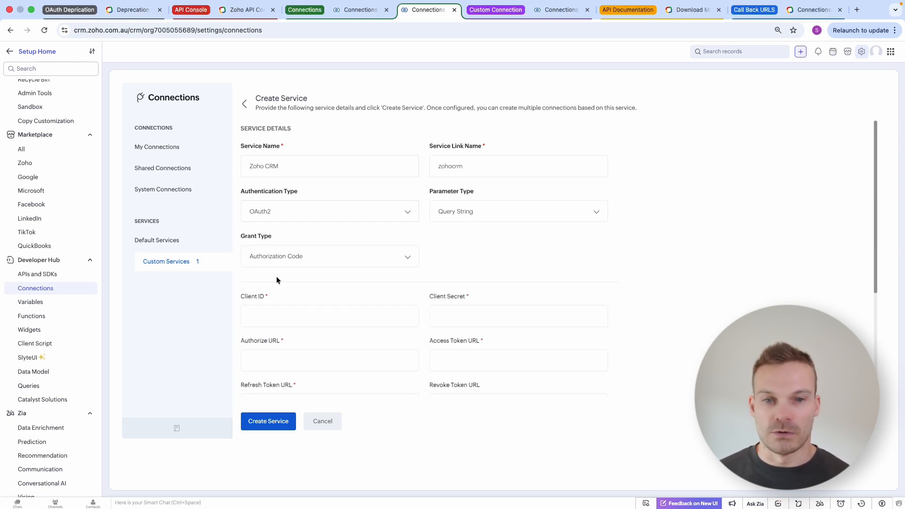
left_click(496, 213)
left_click(480, 247)
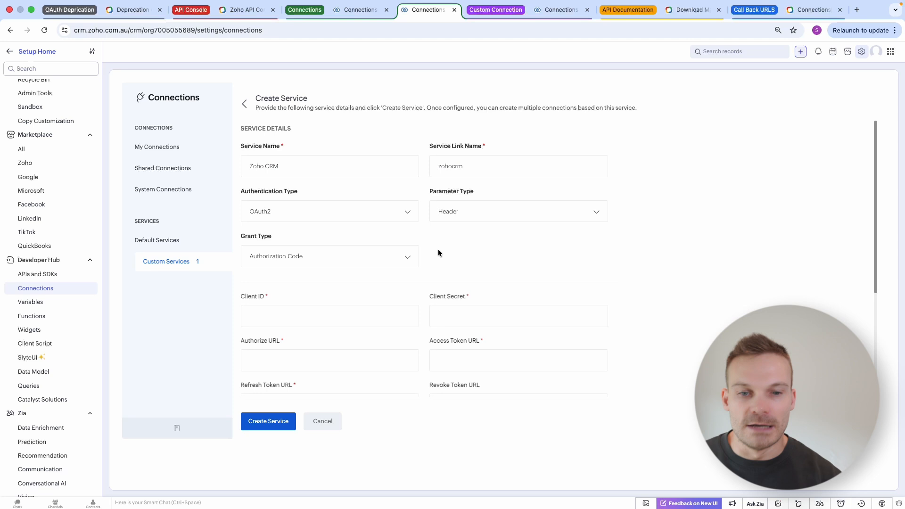
scroll(440, 247, "down", 3)
scroll(288, 370, "down", 1)
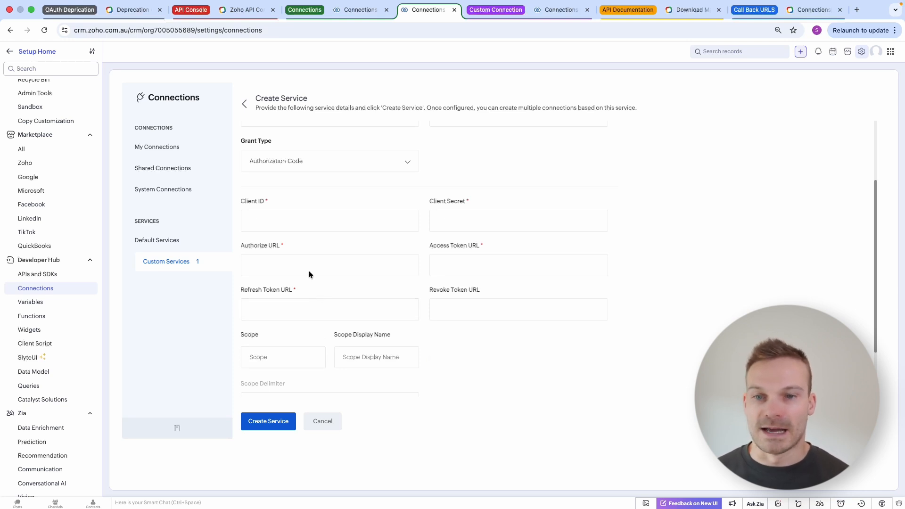
Switch to the API Console and start a server-based application client named CRM with homepage URL crm.zoho.com.au
left_click(239, 10)
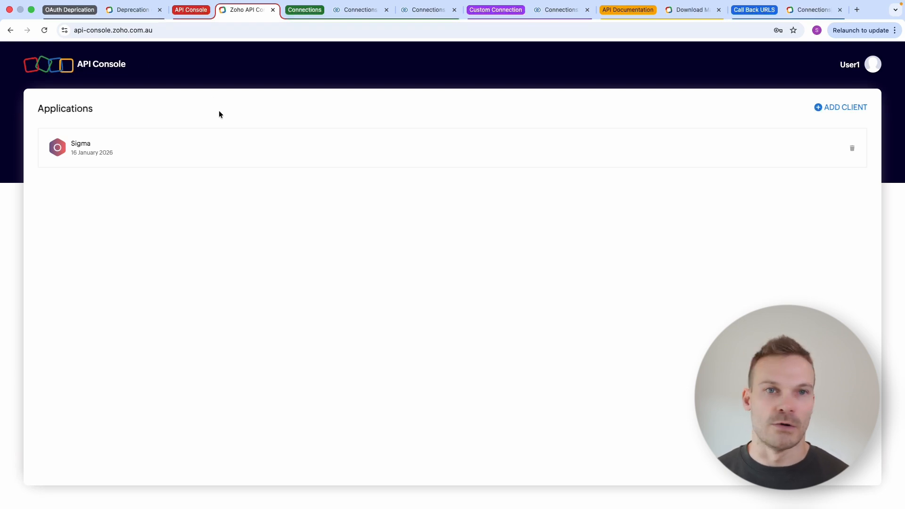
left_click(846, 108)
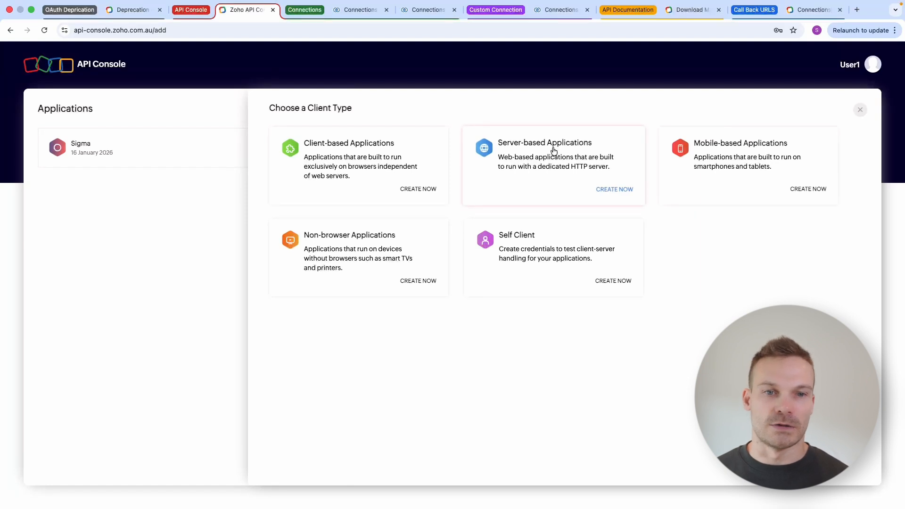
left_click(554, 151)
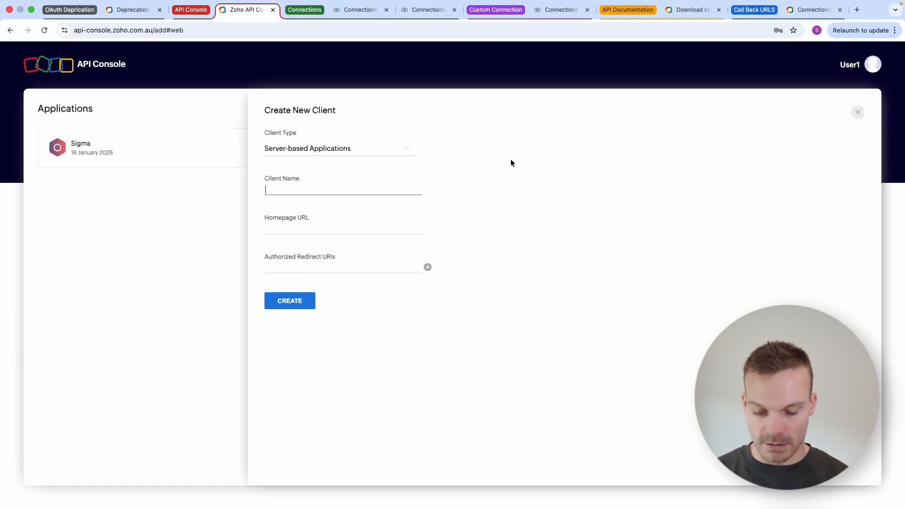
type("CRM")
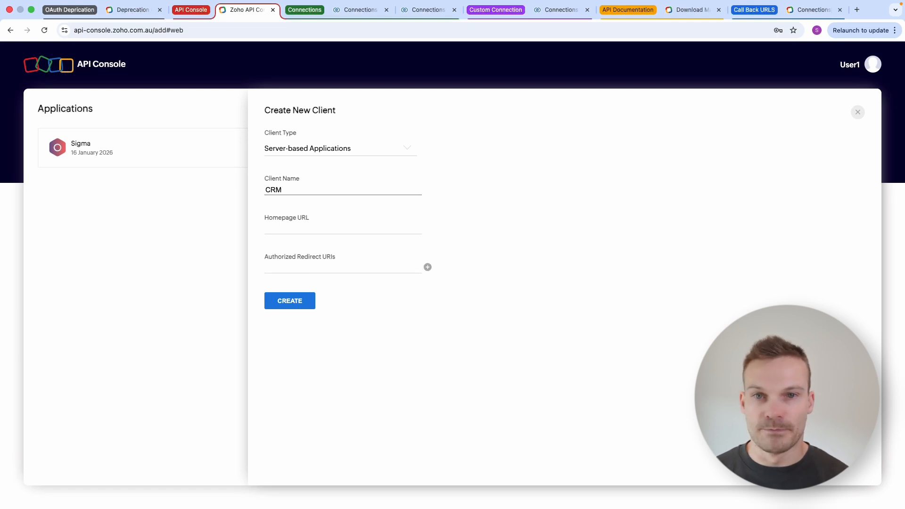
left_click(334, 230)
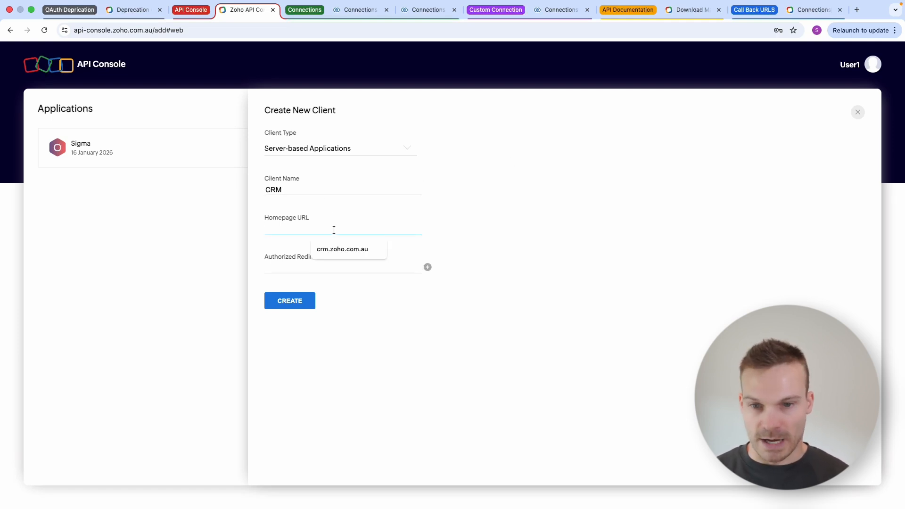
left_click(332, 245)
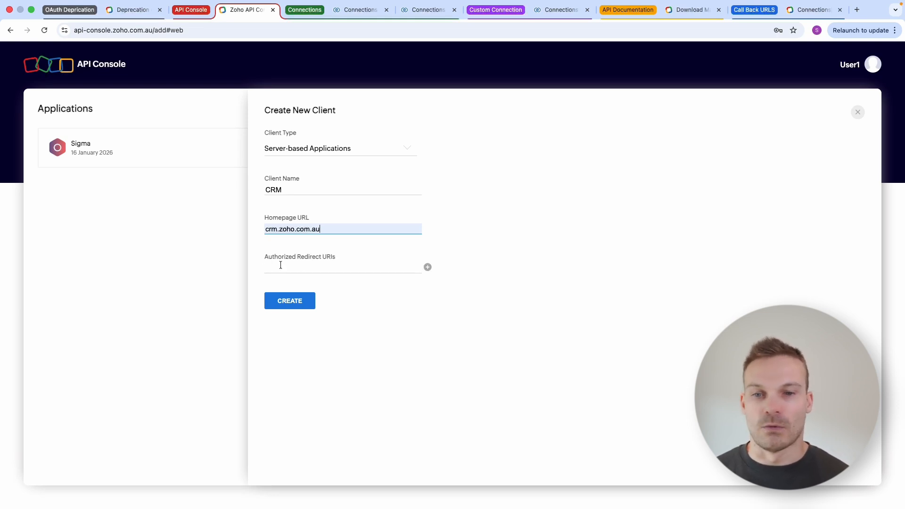
left_click(530, 266)
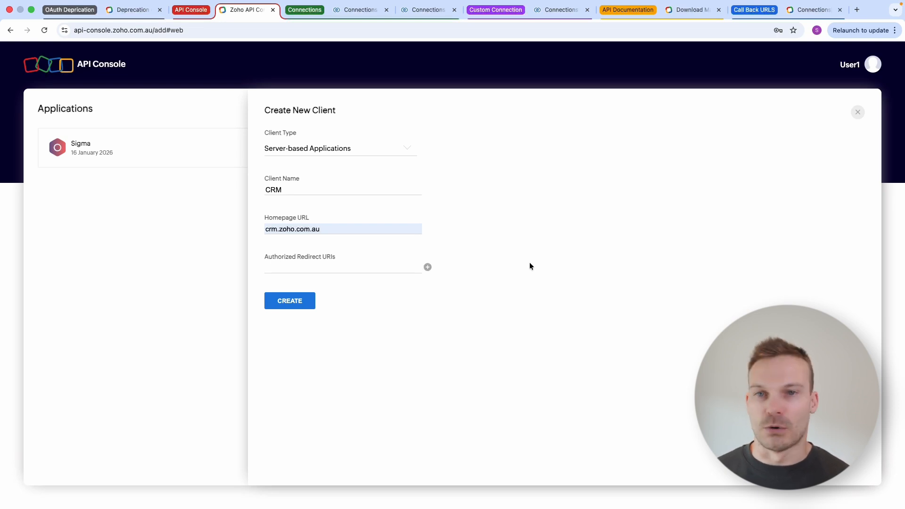
Copy the AU domain callback URL from the Deluge help into the authorized redirect URI and create the client
left_click(808, 11)
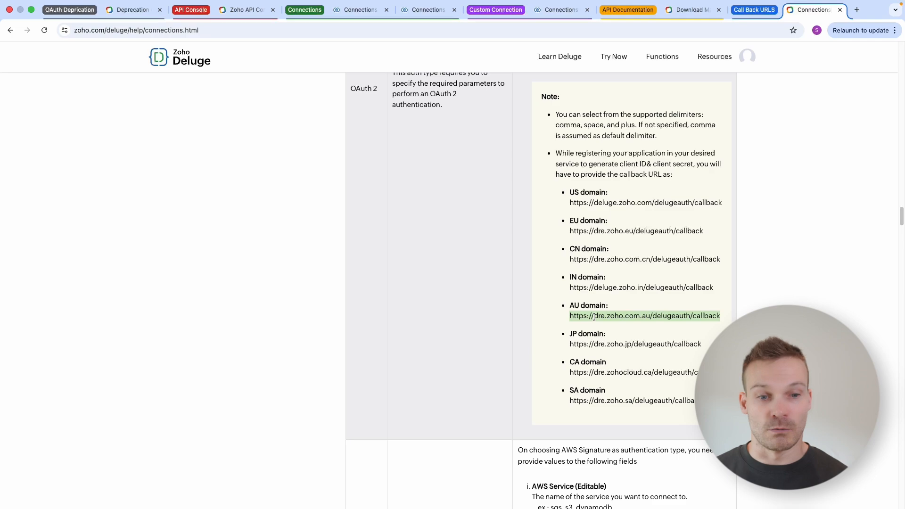
right_click(614, 315)
left_click(630, 343)
left_click(247, 10)
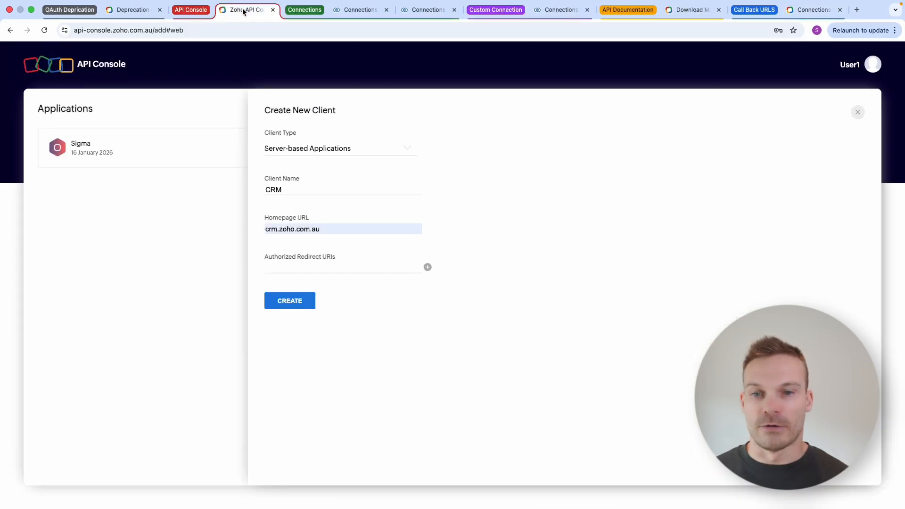
left_click(298, 266)
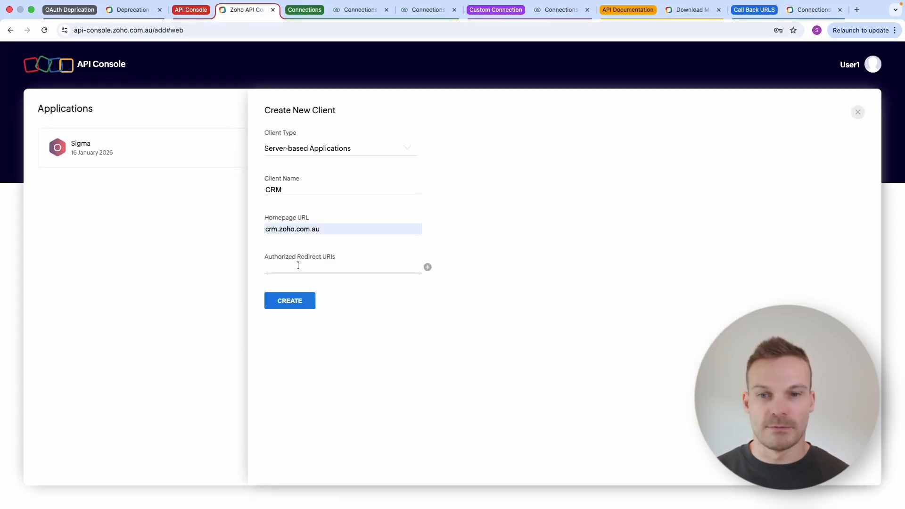
key("super+v")
left_click(301, 302)
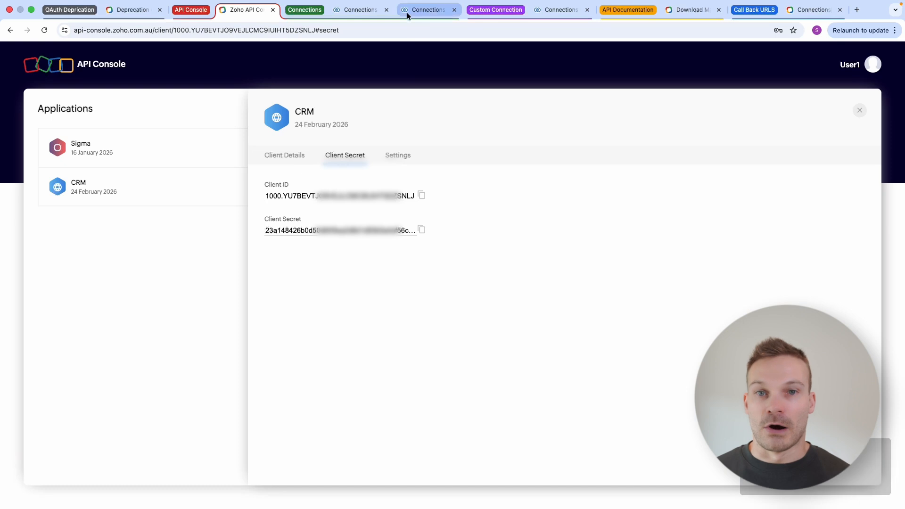
Copy the CRM client's client ID and client secret from the API Console into the prefilled Zoho CRM custom service form
left_click(432, 12)
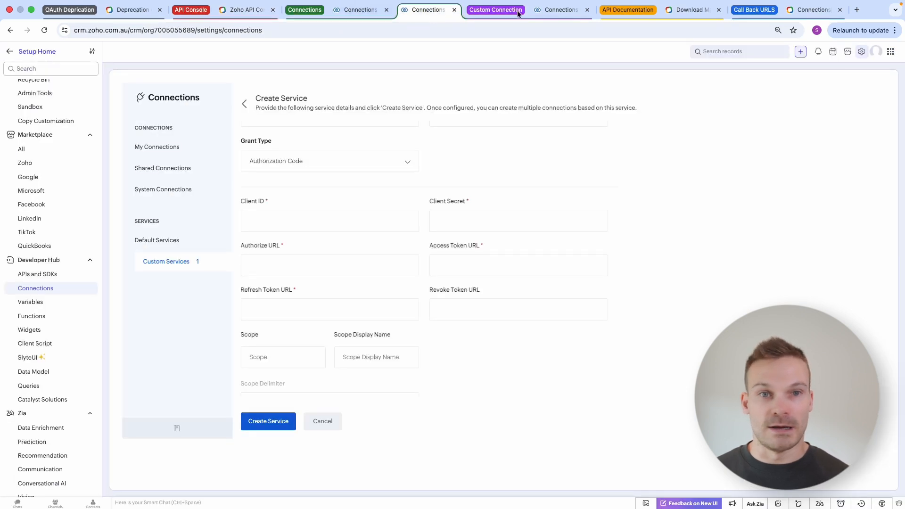
left_click(559, 10)
left_click(293, 309)
key("super+v")
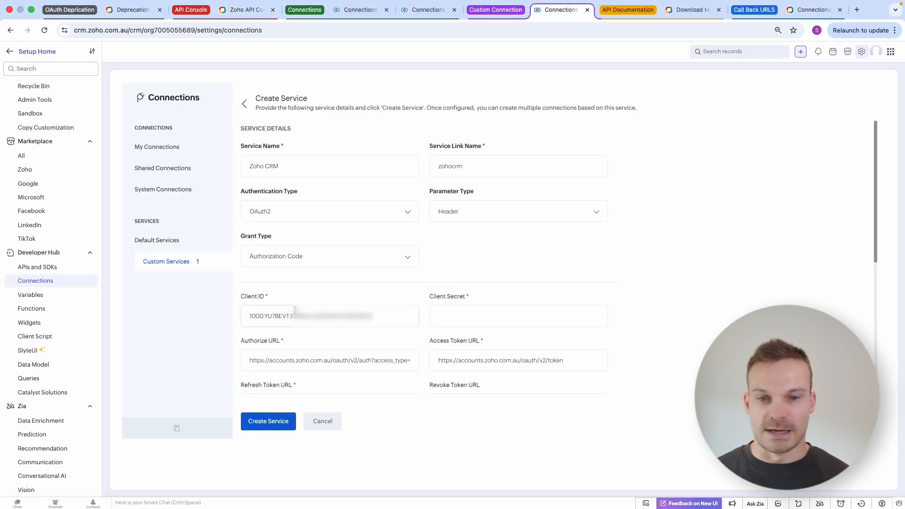
left_click(269, 15)
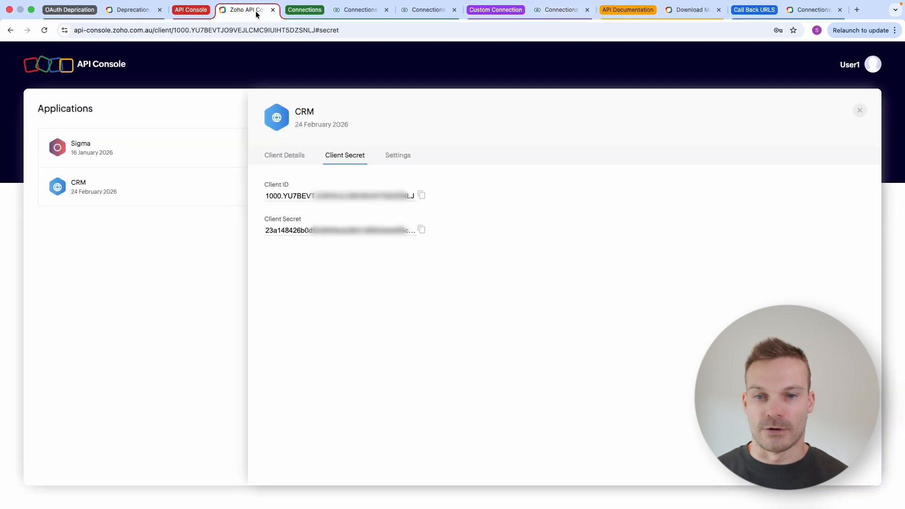
left_click(421, 230)
left_click(567, 14)
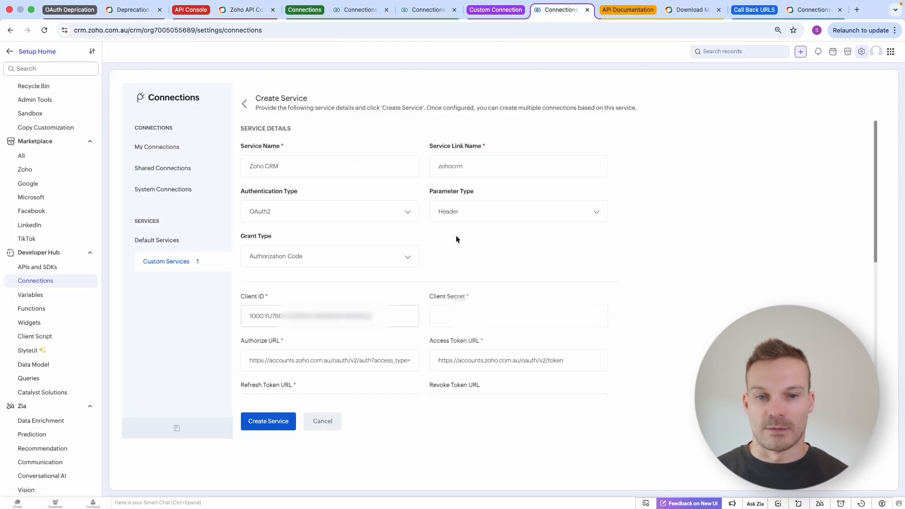
left_click(458, 311)
key("super+v")
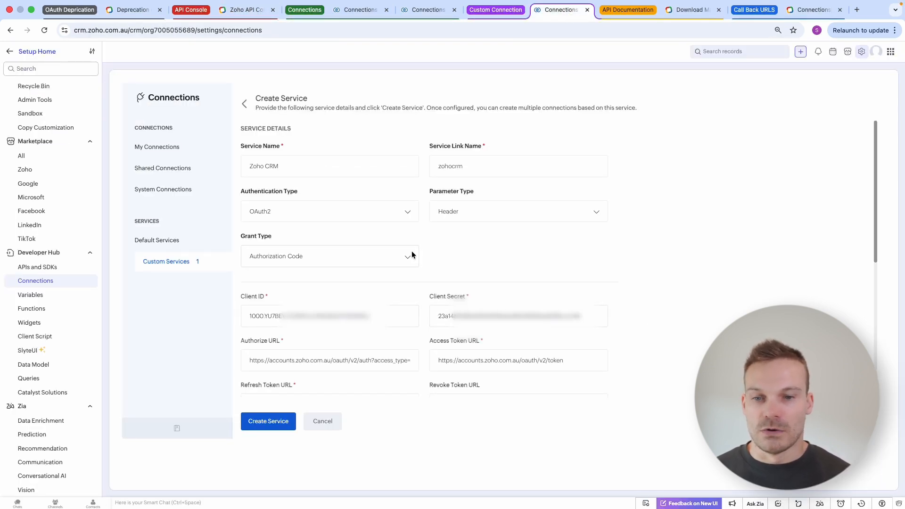
Review the authorize URL's access_type=offline parameter, the token URLs and the scopes, and create the Zoho CRM service
scroll(415, 254, "down", 3)
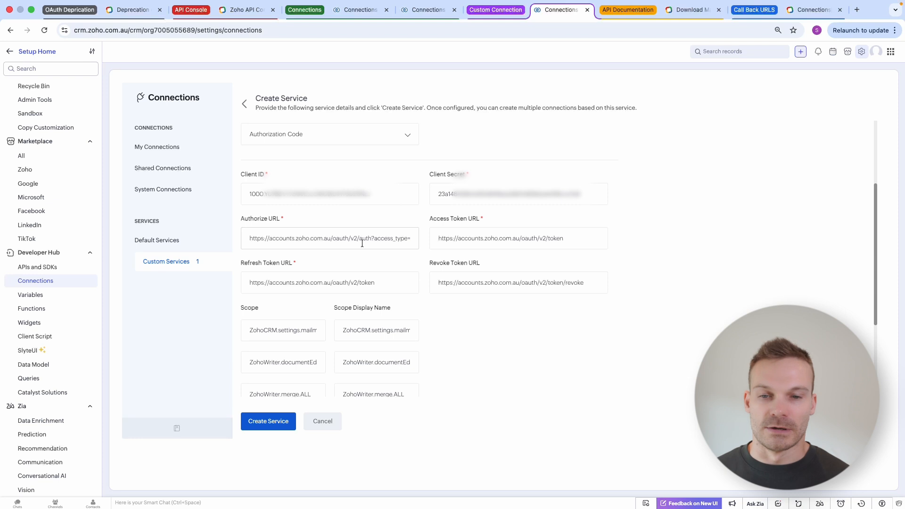
left_click_drag(371, 238, 418, 236)
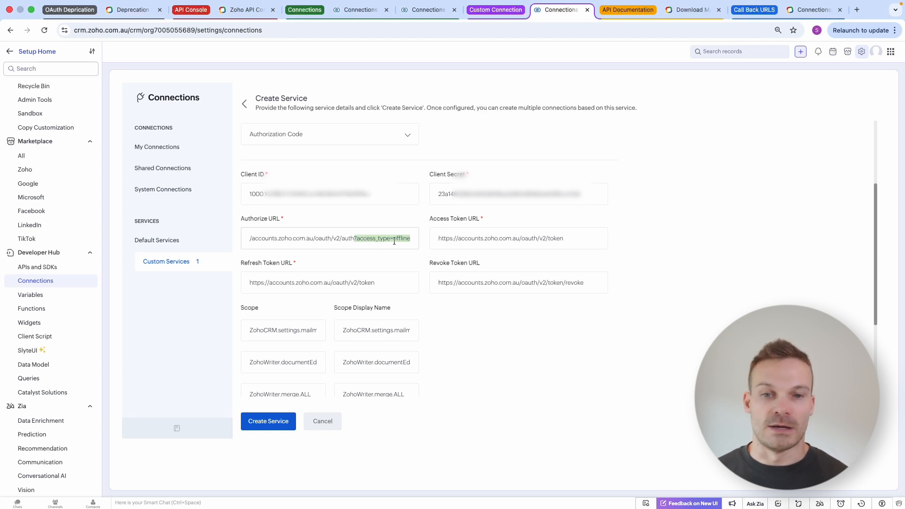
left_click(647, 241)
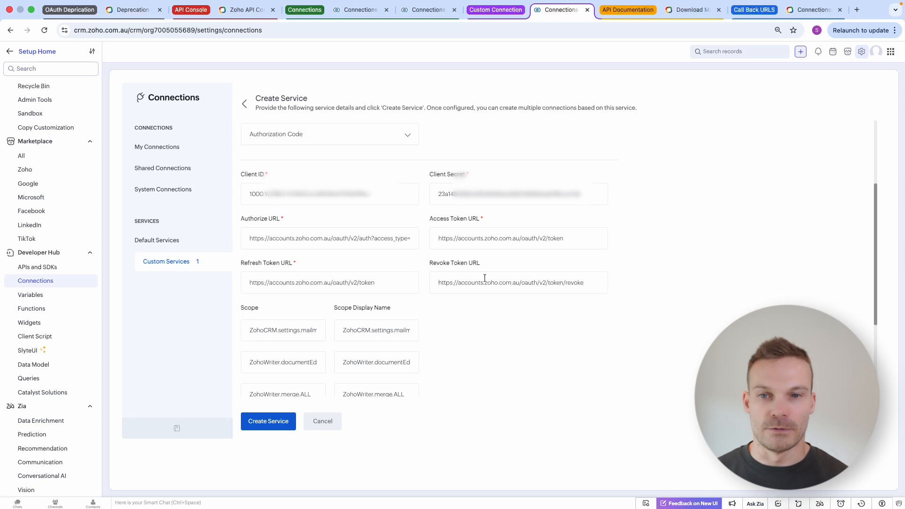
scroll(423, 226, "down", 5)
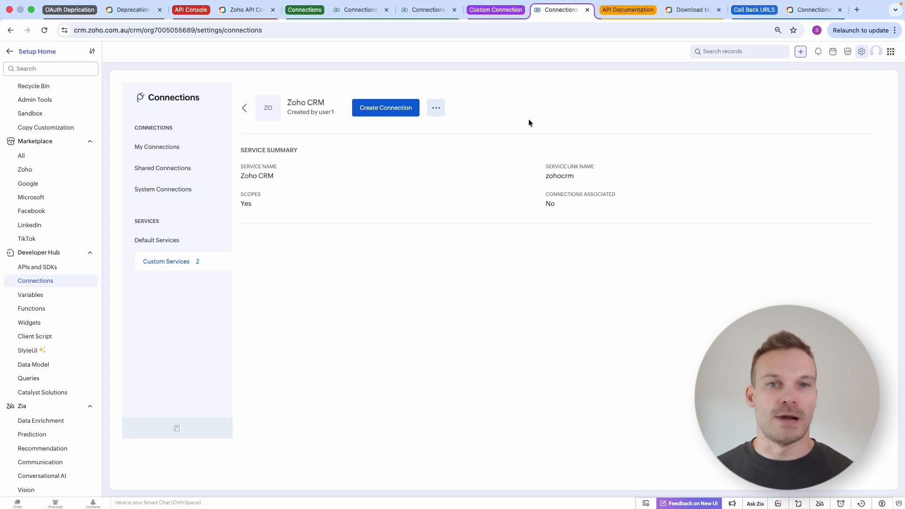
Create a connection named crm for the Zoho CRM custom service with all four mail merge, Sign and Writer scopes selected
left_click(384, 108)
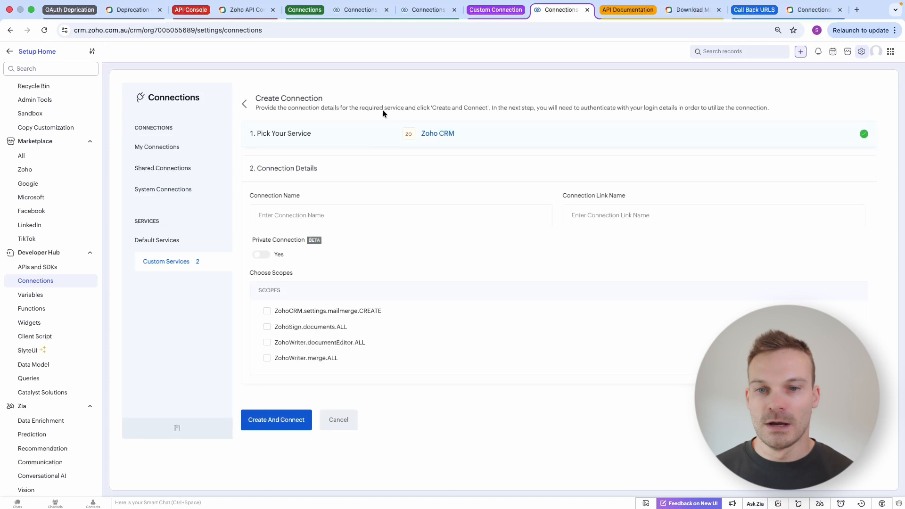
left_click(339, 213)
type("crm")
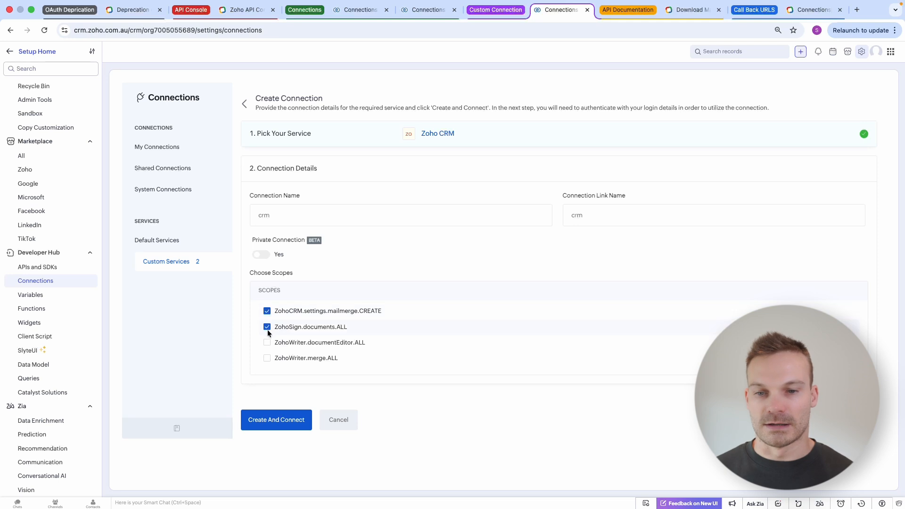
left_click(267, 358)
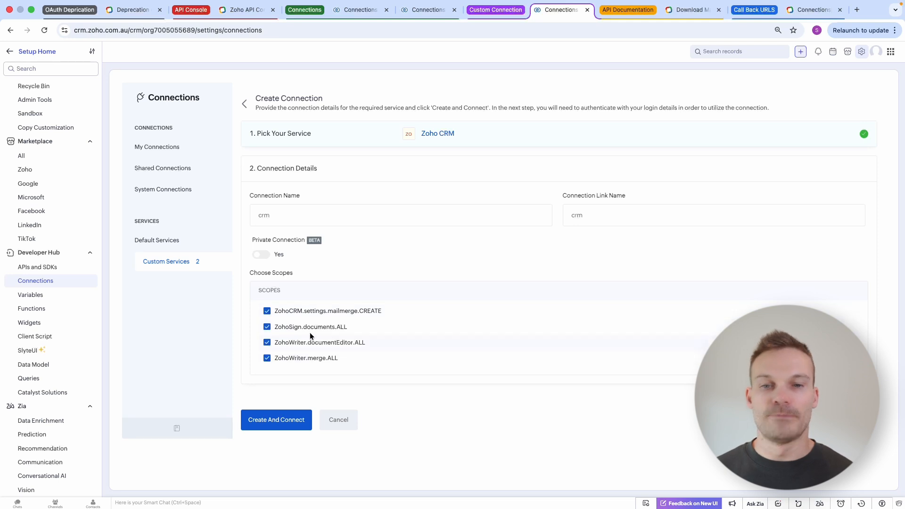
left_click(281, 426)
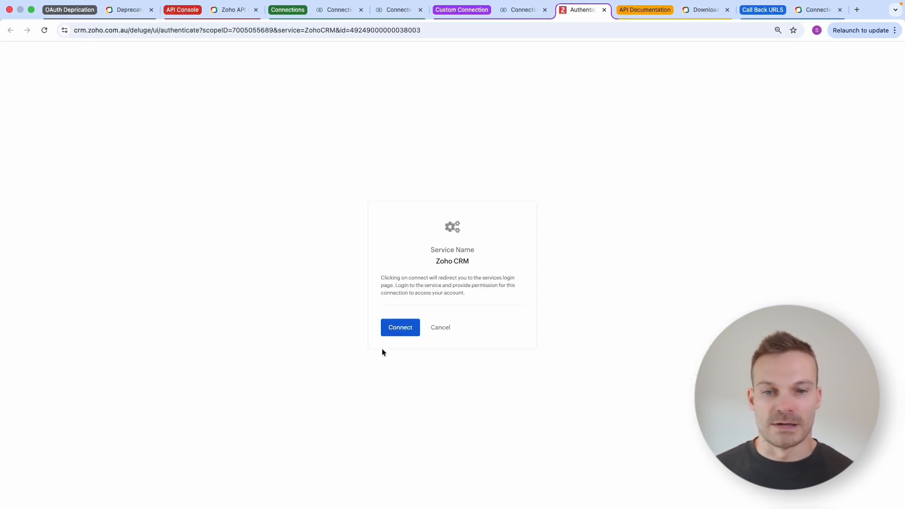
Authorize the crm connection by allowing access to the ZohoSign, CRM and Writer data, and highlight its connection link name
left_click(400, 330)
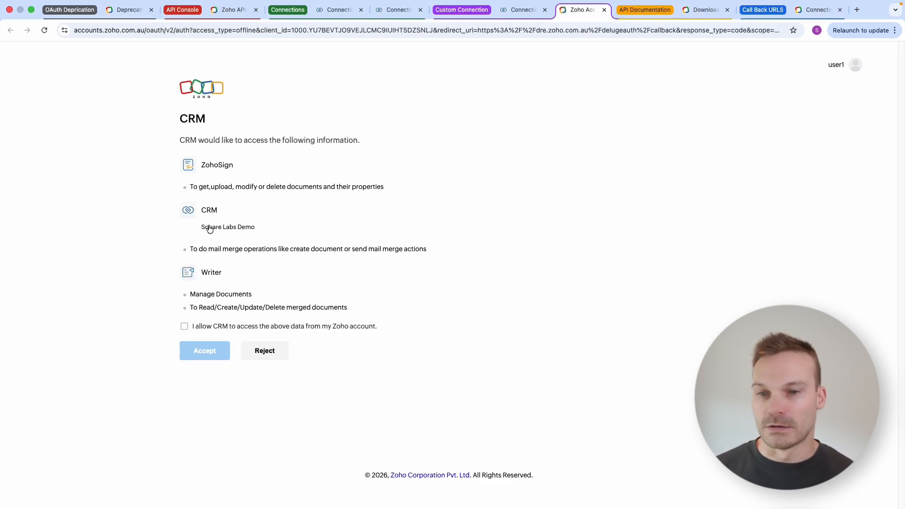
left_click(184, 328)
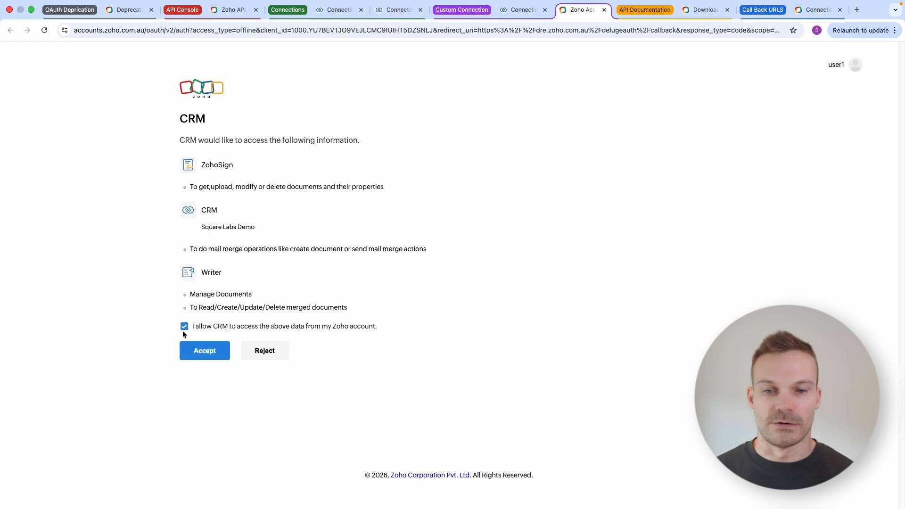
left_click(212, 355)
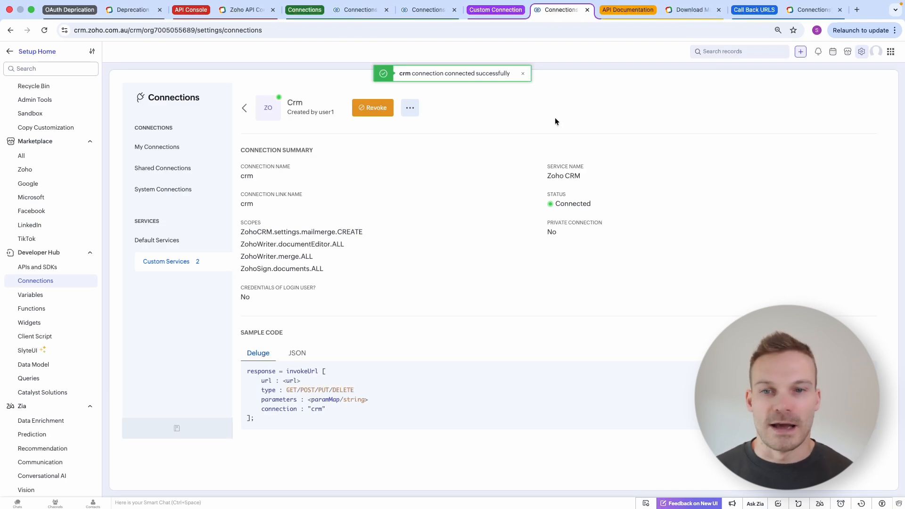
double_click(249, 205)
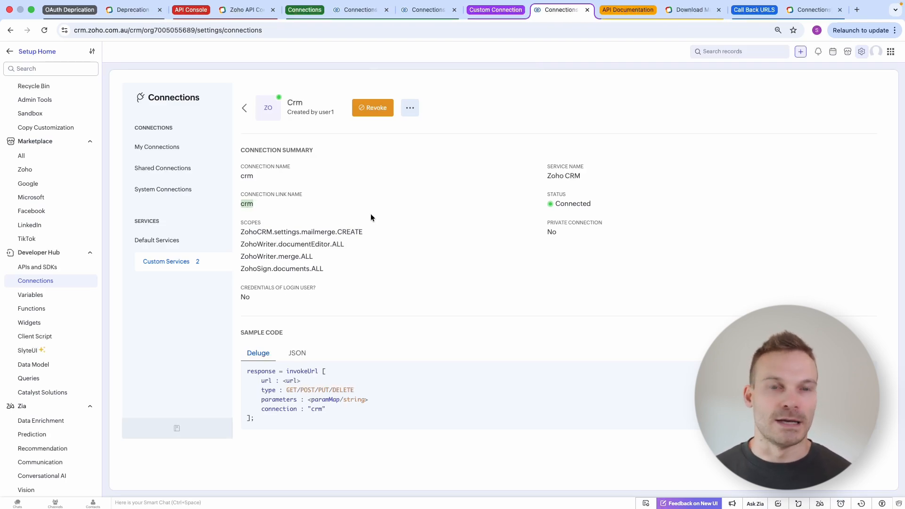